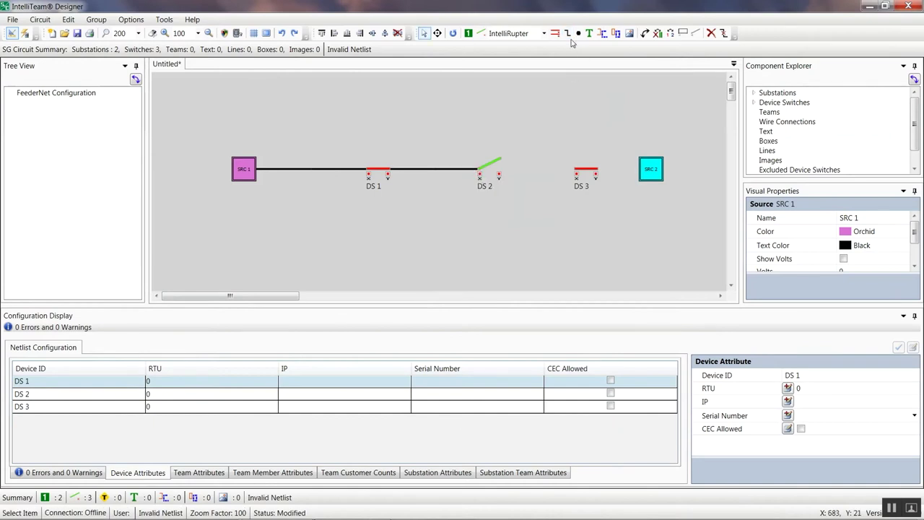
# Step: Draw a wire from DS 2's right terminal to DS 3's left terminal
pyautogui.click(499, 174)
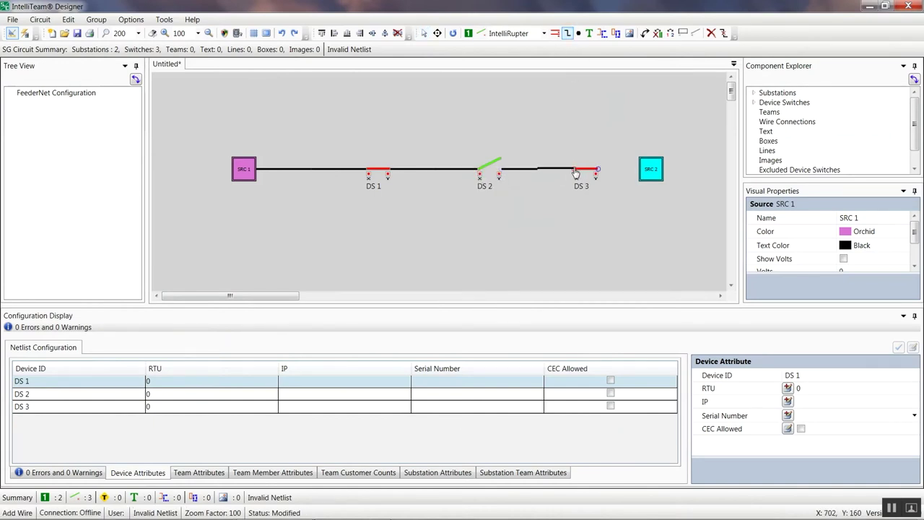
pyautogui.click(575, 174)
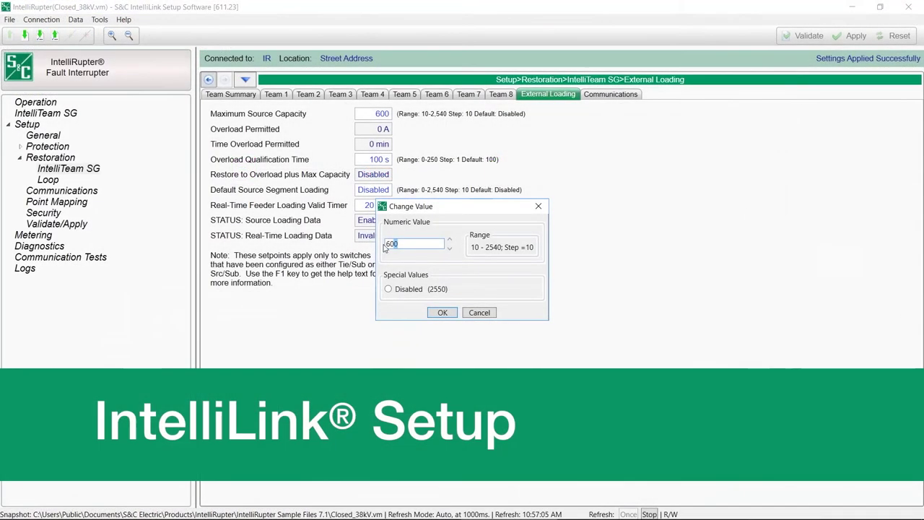
# Step: Set Maximum Source Capacity to 800, then view the Historic Log under Logs
pyautogui.write('800')
pyautogui.click(440, 312)
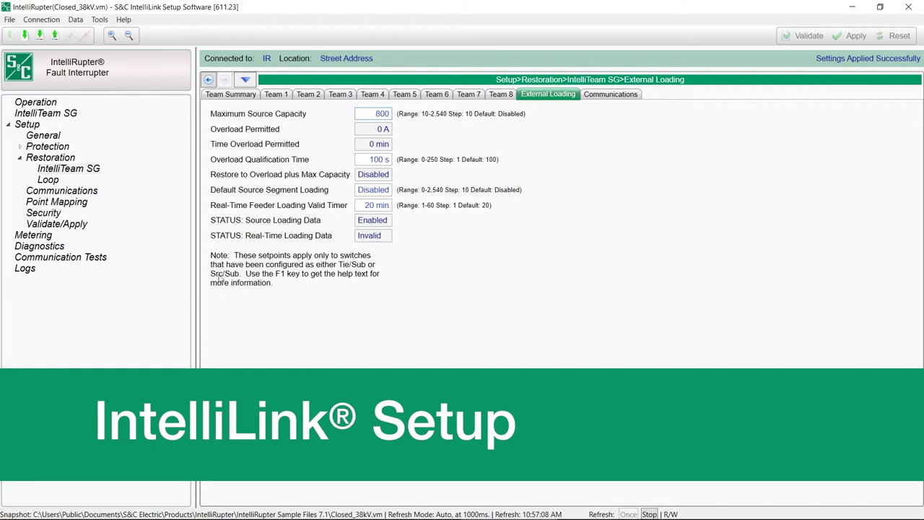
pyautogui.click(24, 269)
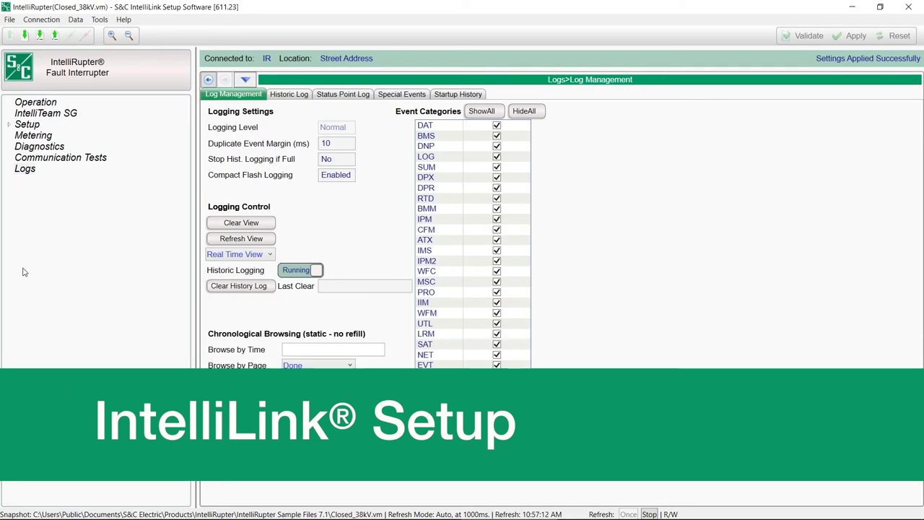
pyautogui.click(293, 95)
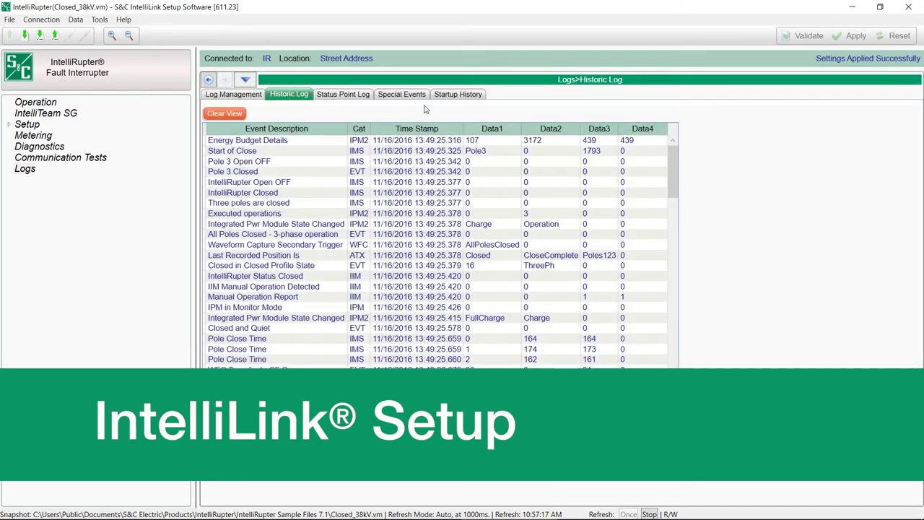
pyautogui.moveTo(670, 156); pyautogui.dragTo(678, 306)
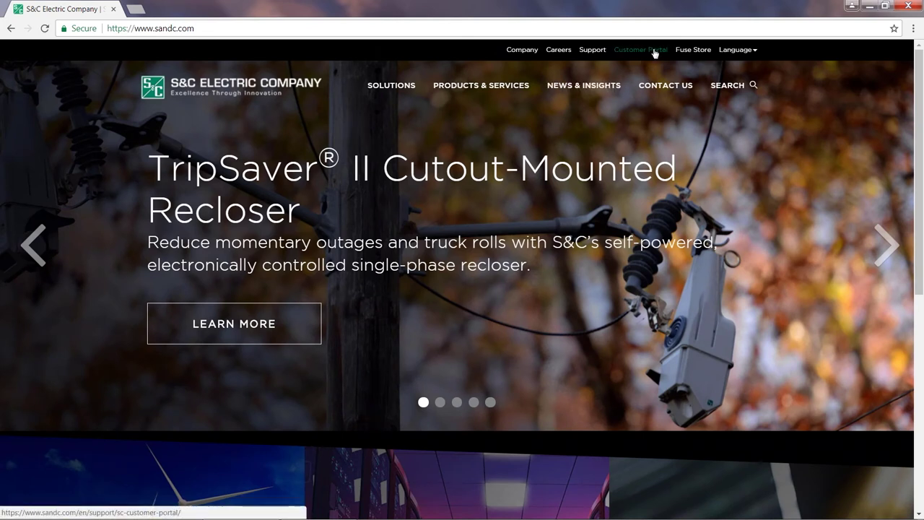
# Step: Go to the Customer Portal page from the top links and bookmark it
pyautogui.click(655, 51)
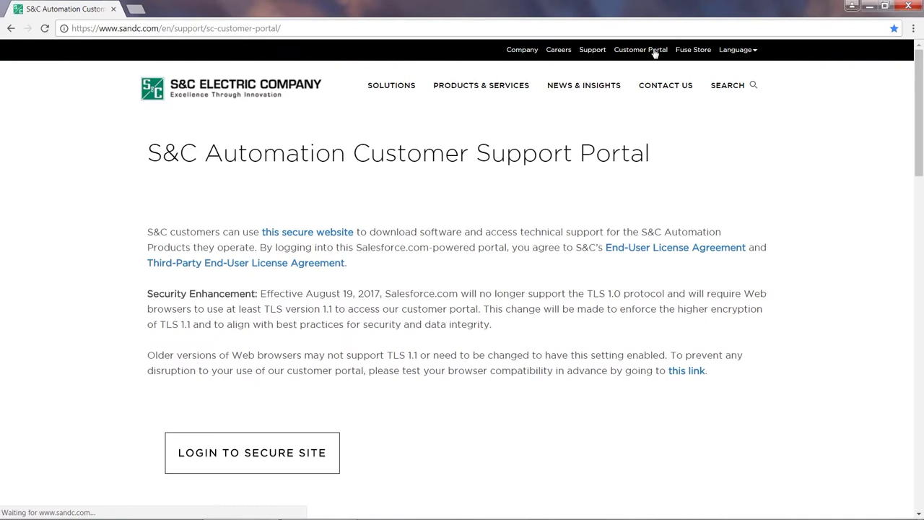
pyautogui.click(894, 29)
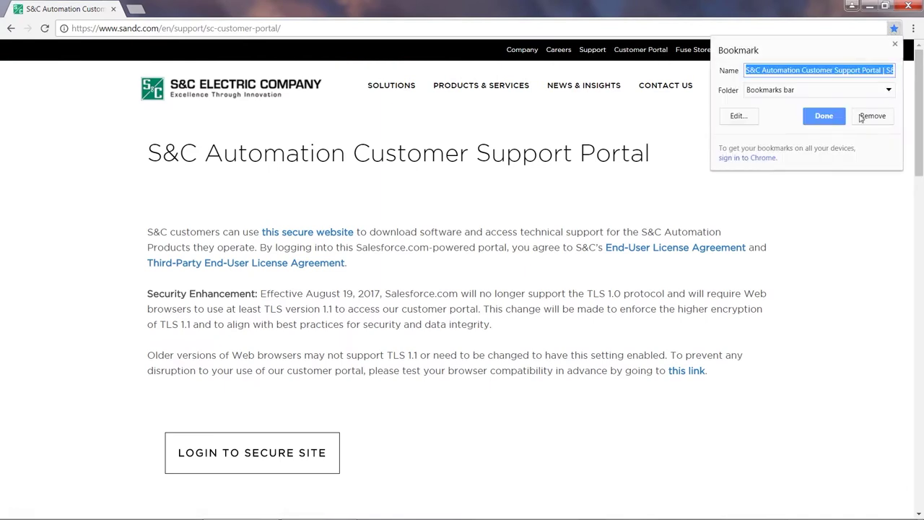
pyautogui.click(833, 118)
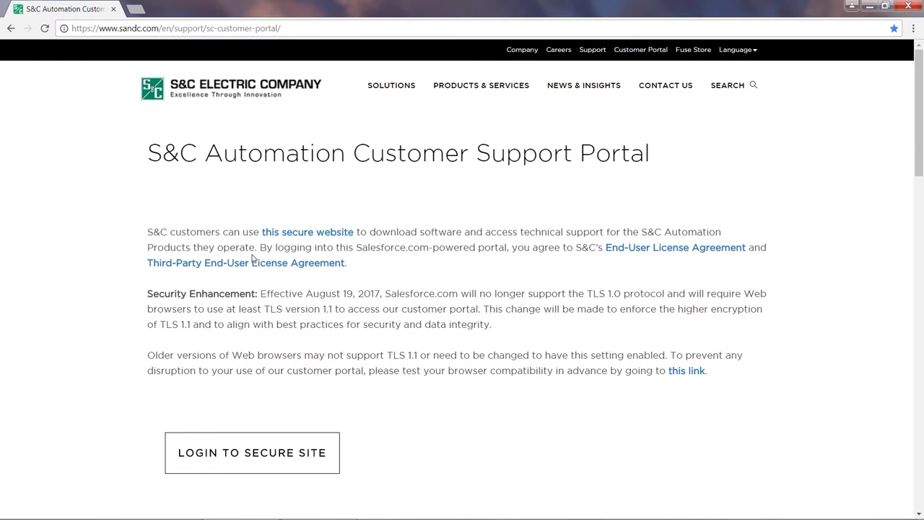
pyautogui.scroll(-4, 468, 305)
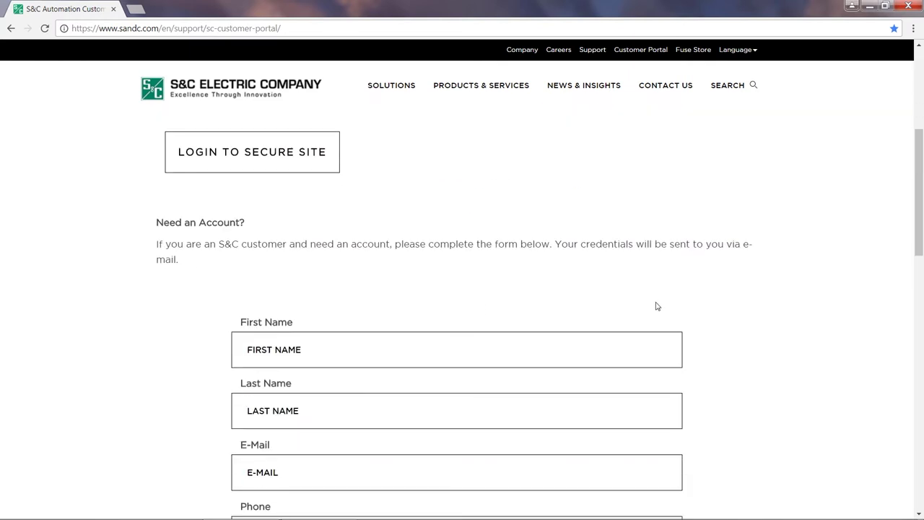
pyautogui.scroll(-1, 666, 306)
pyautogui.scroll(-2, 737, 301)
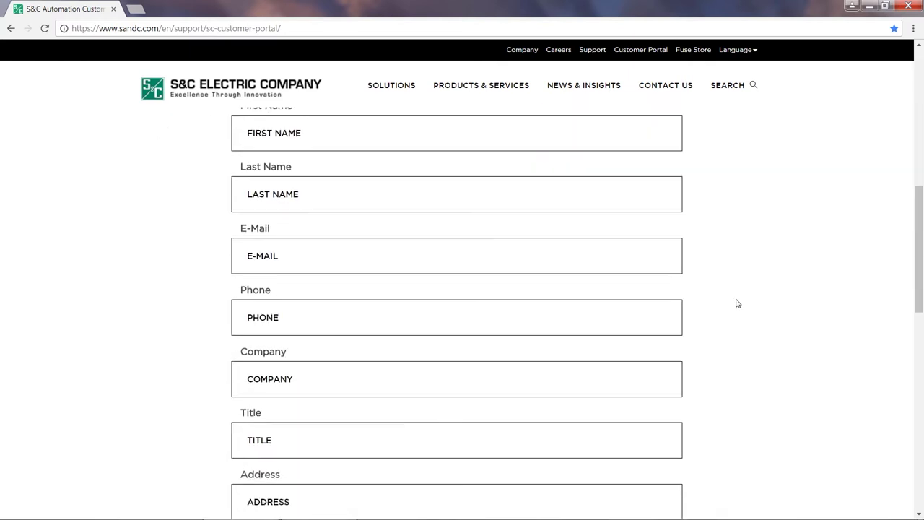
pyautogui.scroll(-3, 736, 304)
pyautogui.scroll(-5, 737, 303)
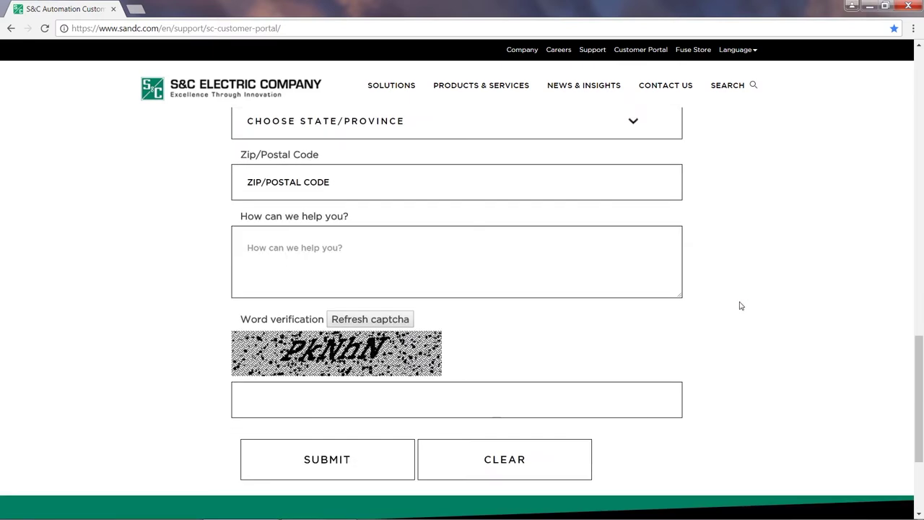
pyautogui.click(348, 247)
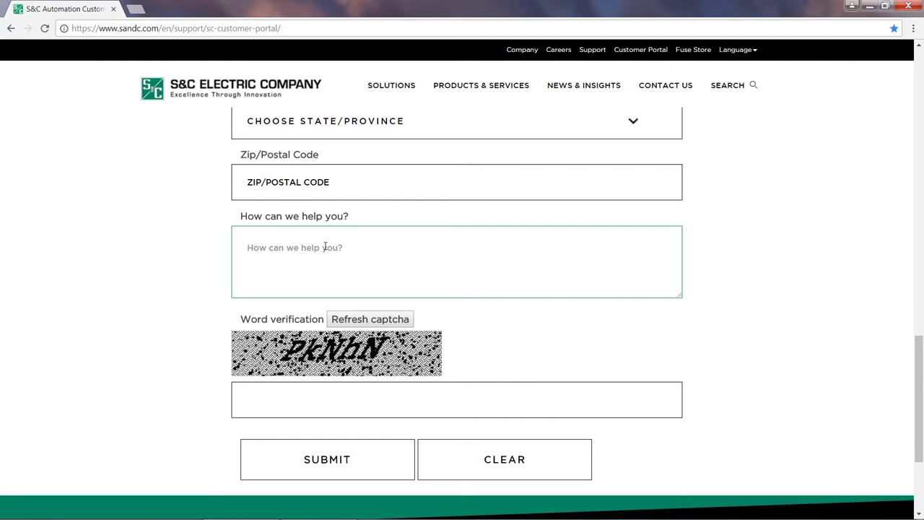
pyautogui.scroll(5, 731, 265)
pyautogui.scroll(6, 730, 265)
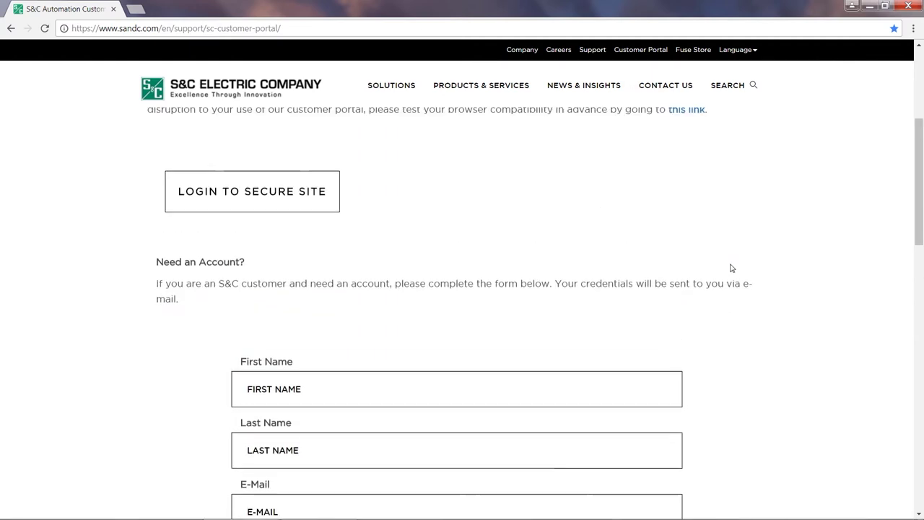
pyautogui.scroll(4, 730, 267)
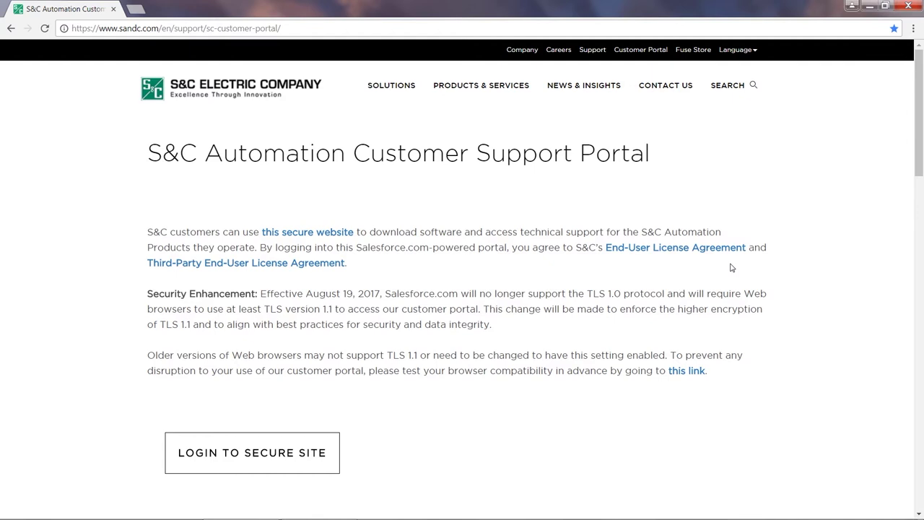
# Step: Open the portal login in a new tab, visit Forgot Your Password, then cancel back
pyautogui.click(296, 453)
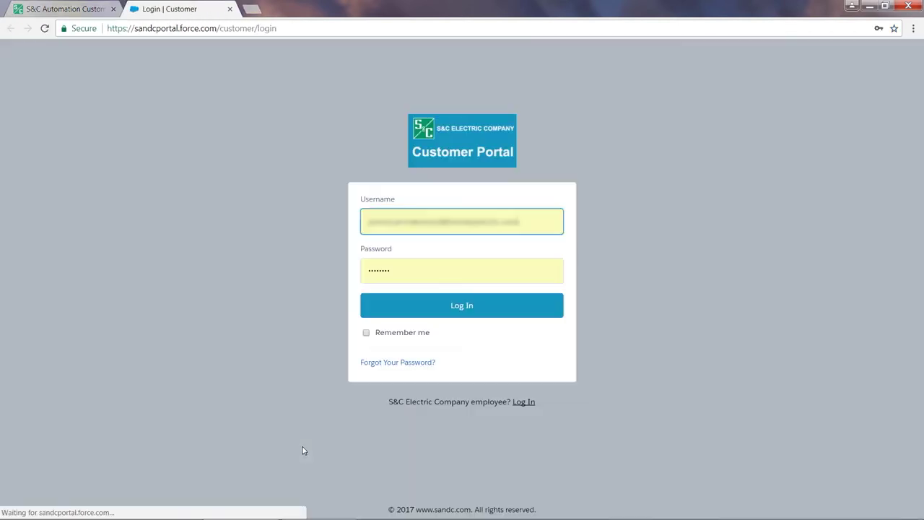
pyautogui.click(412, 363)
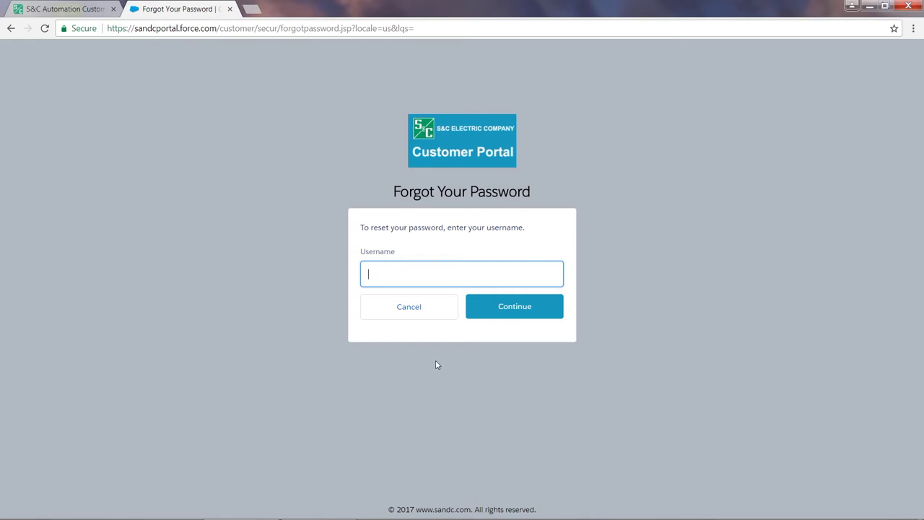
pyautogui.click(431, 306)
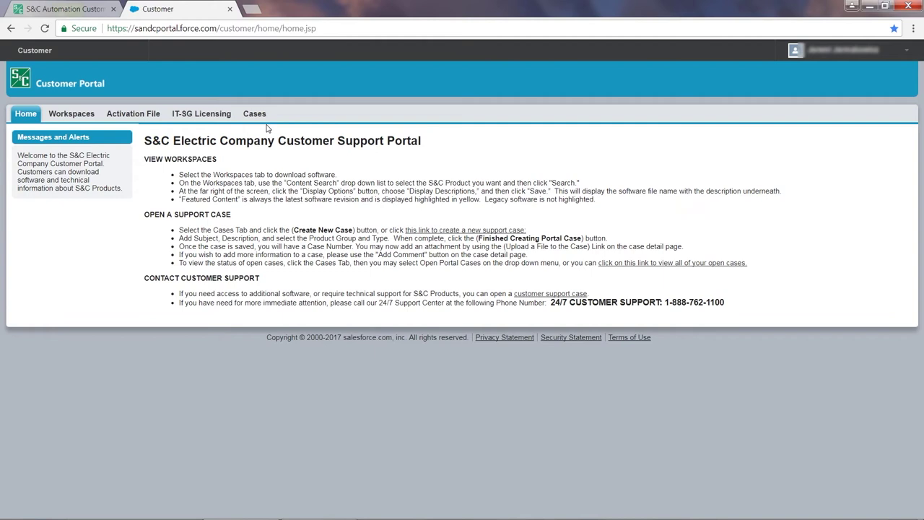
# Step: Show the Workspaces overview and check the search workspace list without choosing one
pyautogui.click(67, 115)
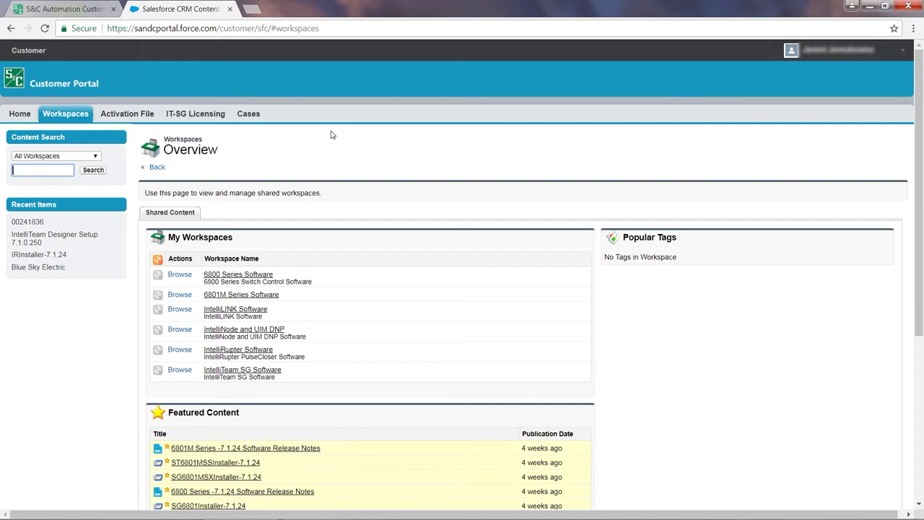
pyautogui.click(80, 156)
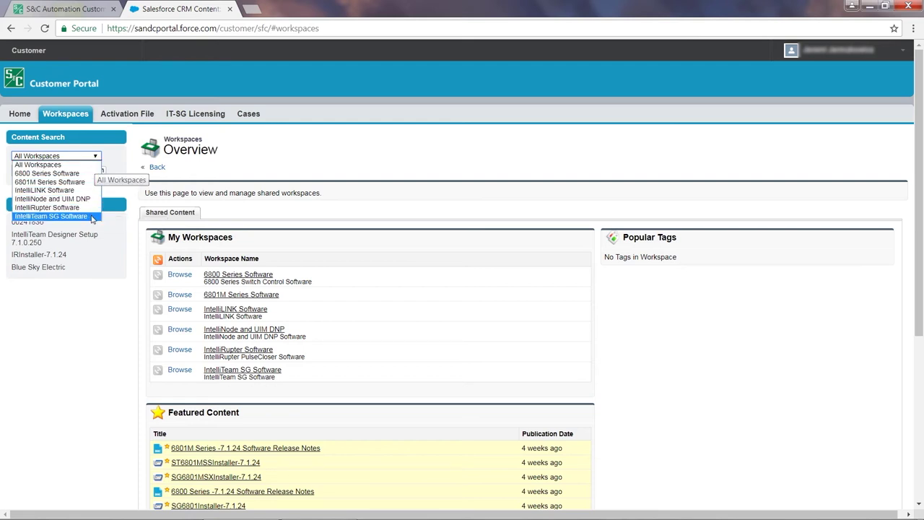
pyautogui.click(122, 155)
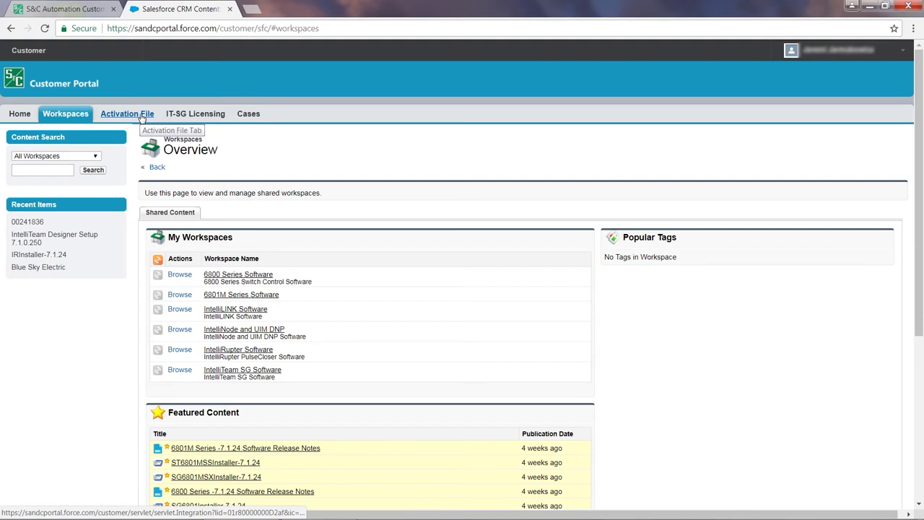
pyautogui.click(142, 116)
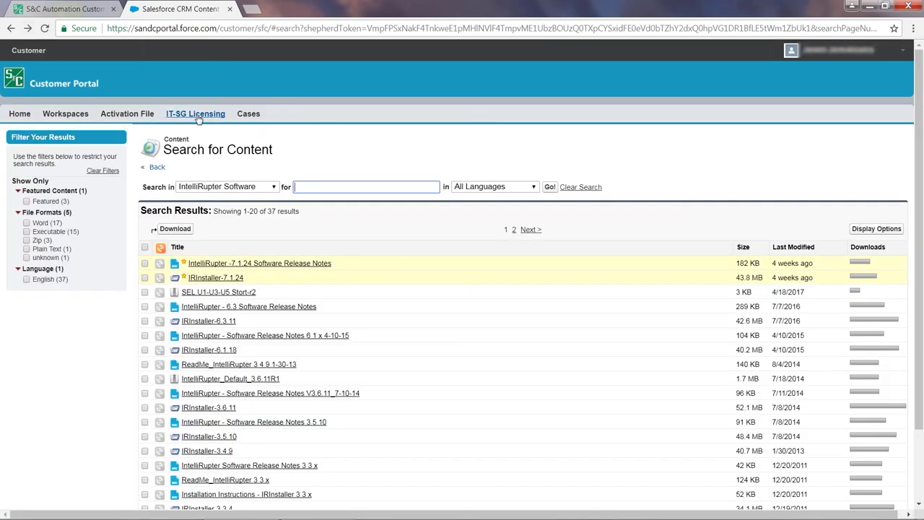
pyautogui.click(198, 119)
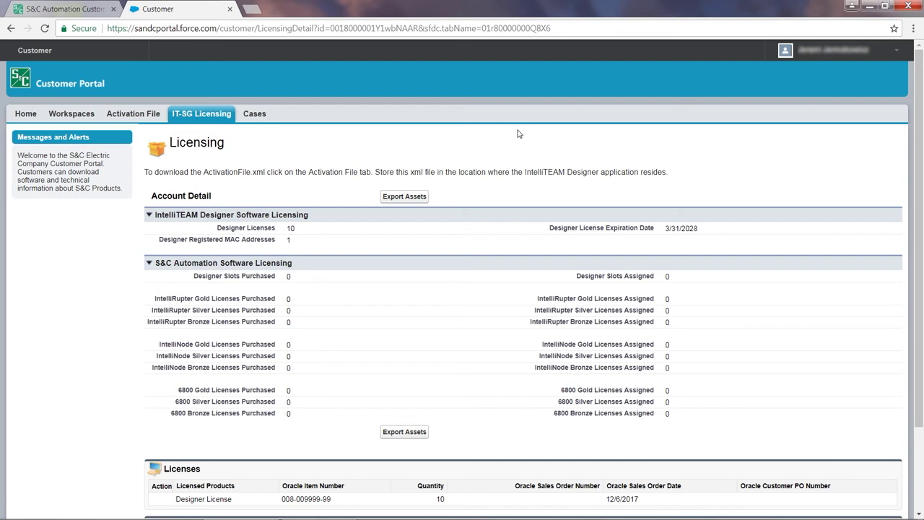
pyautogui.scroll(-2, 519, 137)
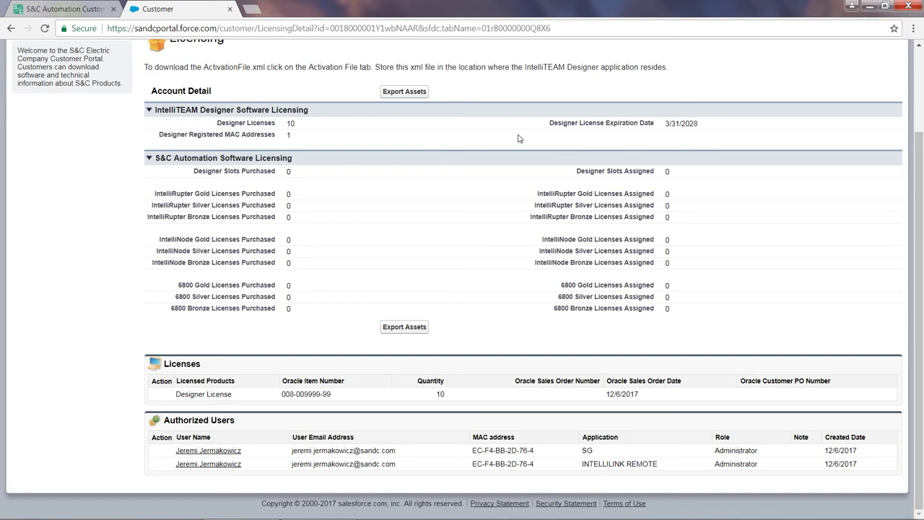
pyautogui.scroll(2, 518, 139)
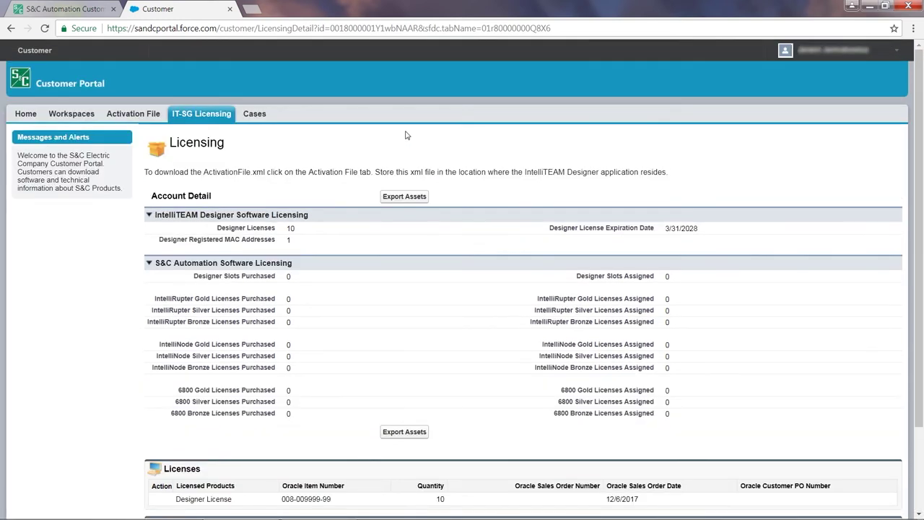
pyautogui.click(255, 115)
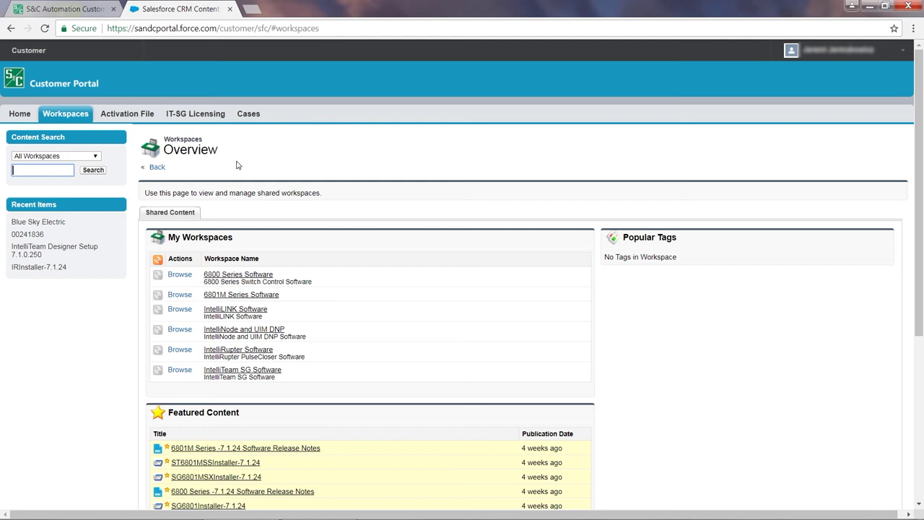
# Step: Run a Content Search limited to the IntelliRupter Software workspace
pyautogui.click(96, 156)
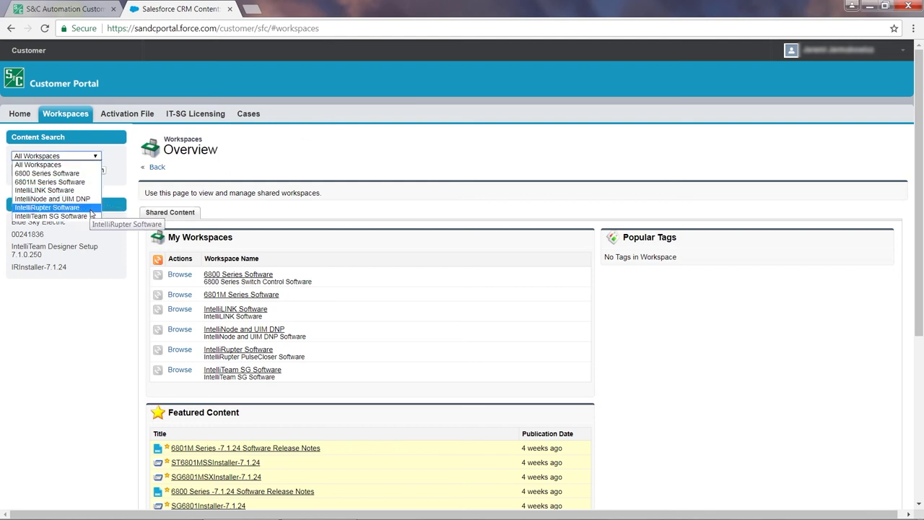
pyautogui.click(47, 207)
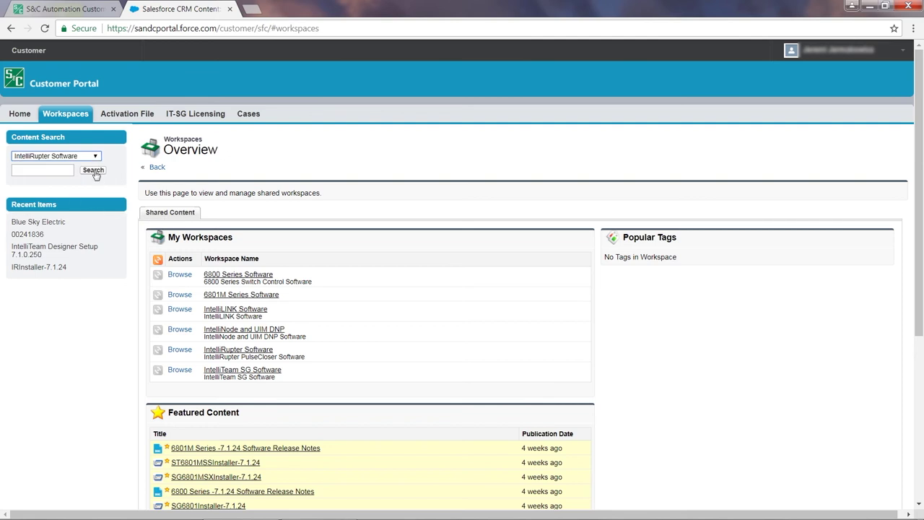
pyautogui.click(93, 170)
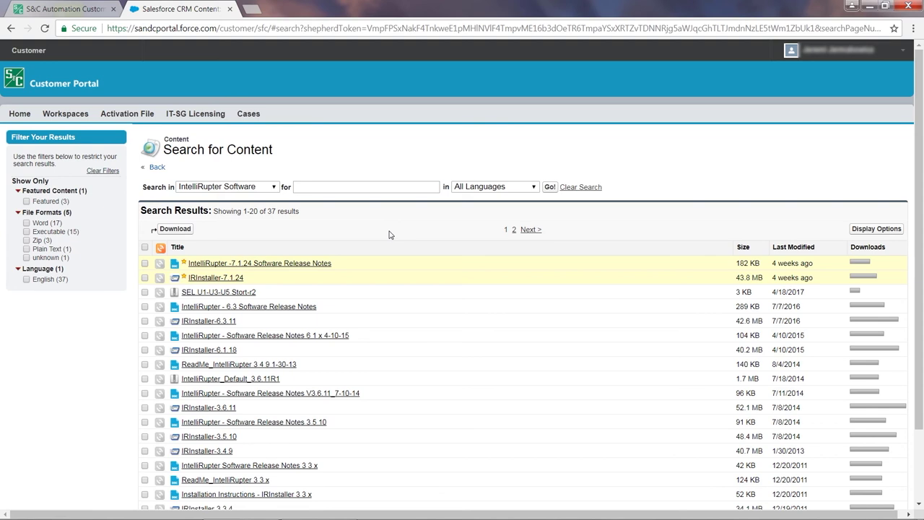
# Step: Open the IntelliRupter 7.1.24 Software Release Notes and scroll through them
pyautogui.click(216, 263)
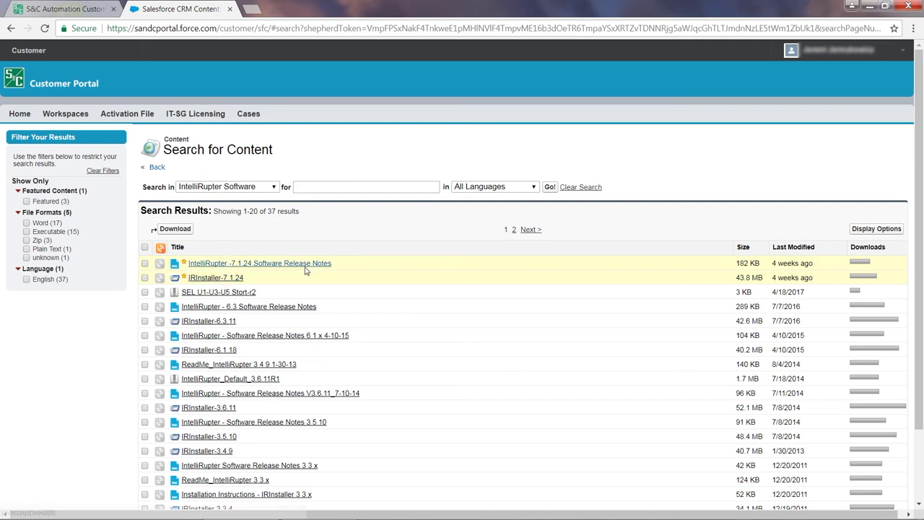
pyautogui.click(225, 363)
pyautogui.scroll(-2, 222, 393)
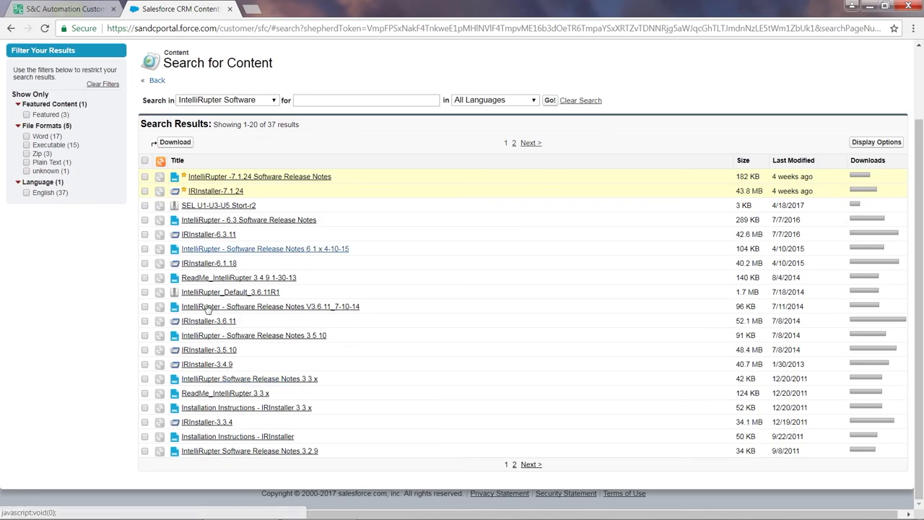
pyautogui.scroll(2, 339, 346)
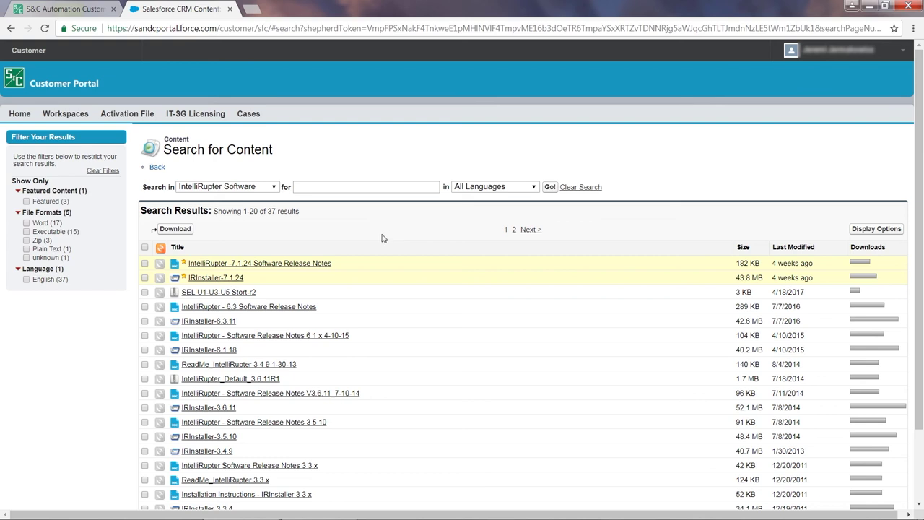
# Step: Save IRInstaller-7.1.24 to Downloads and set the search scope to IntelliTeam SG Software
pyautogui.click(220, 279)
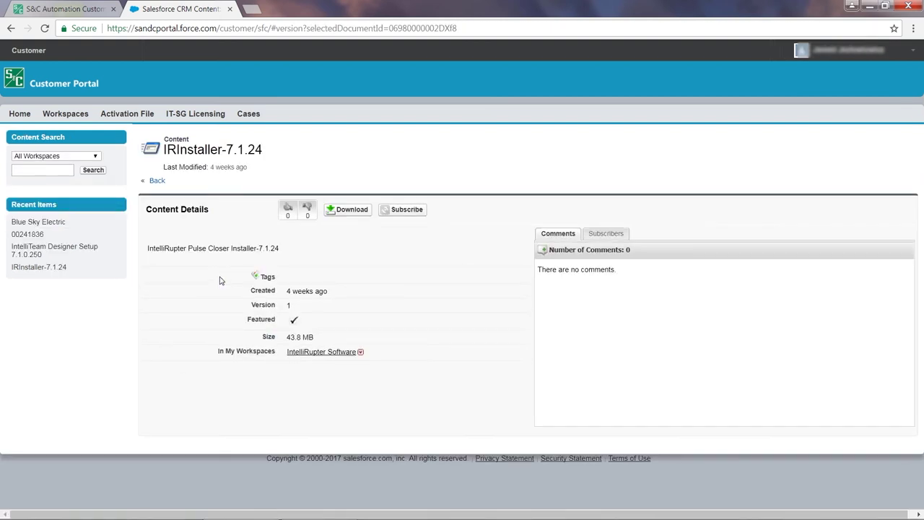
pyautogui.click(351, 209)
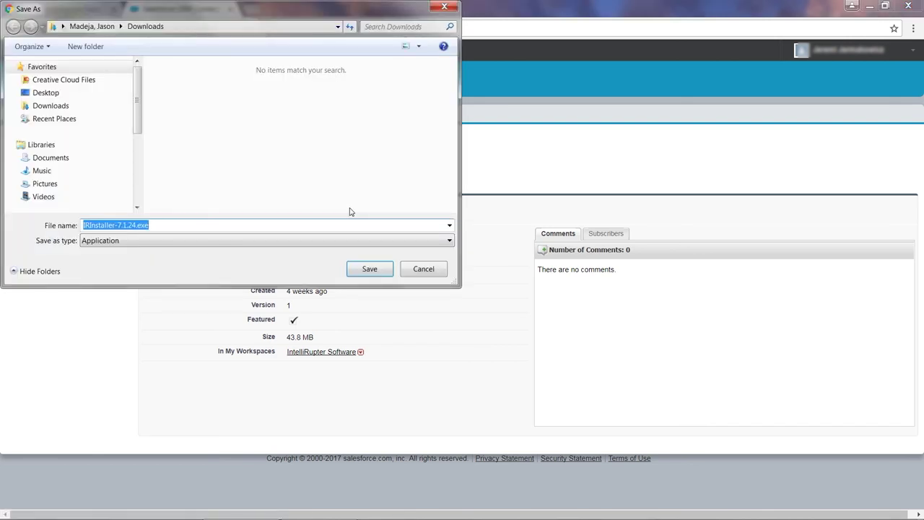
pyautogui.click(366, 270)
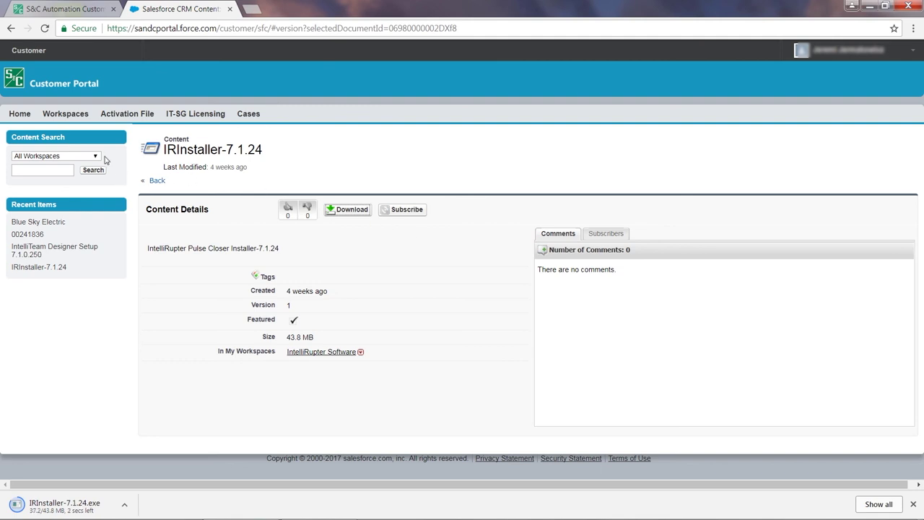
pyautogui.click(96, 157)
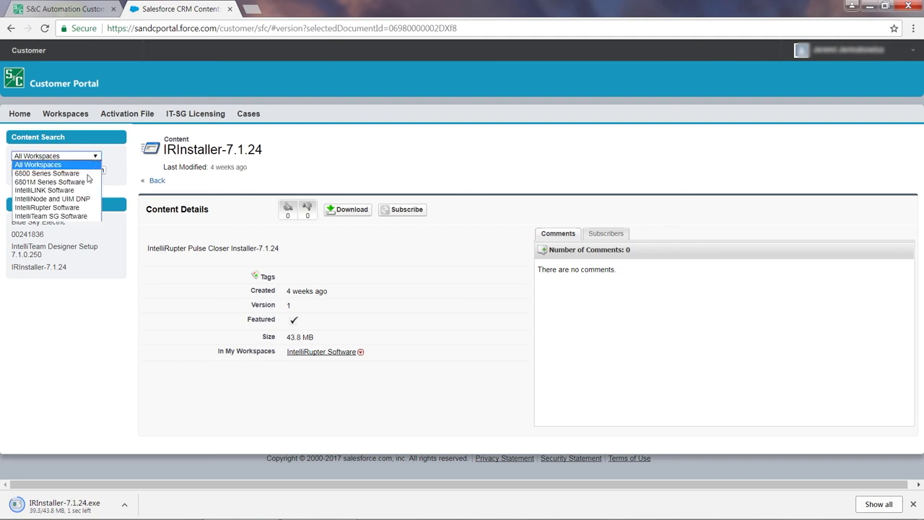
pyautogui.click(84, 217)
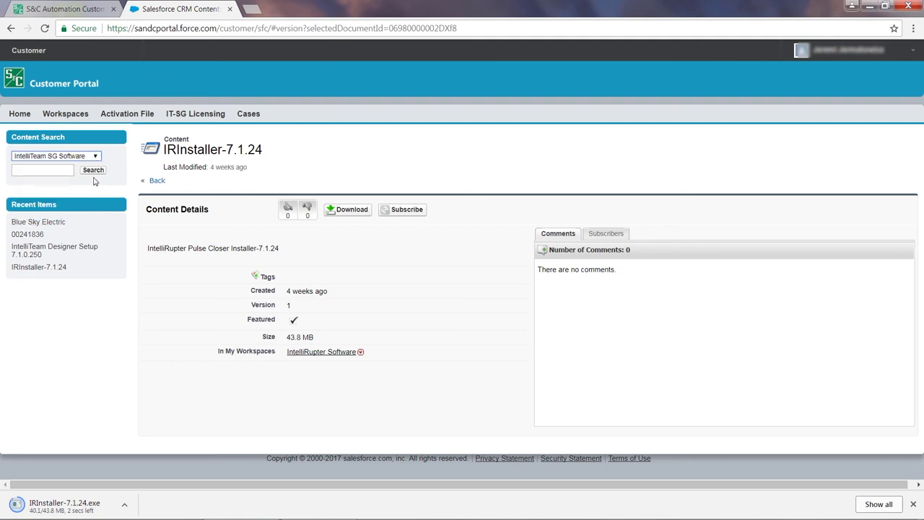
# Step: Search IntelliTeam SG Software and save IntelliTeam Designer Setup 7.1.0.250 to Downloads
pyautogui.click(94, 172)
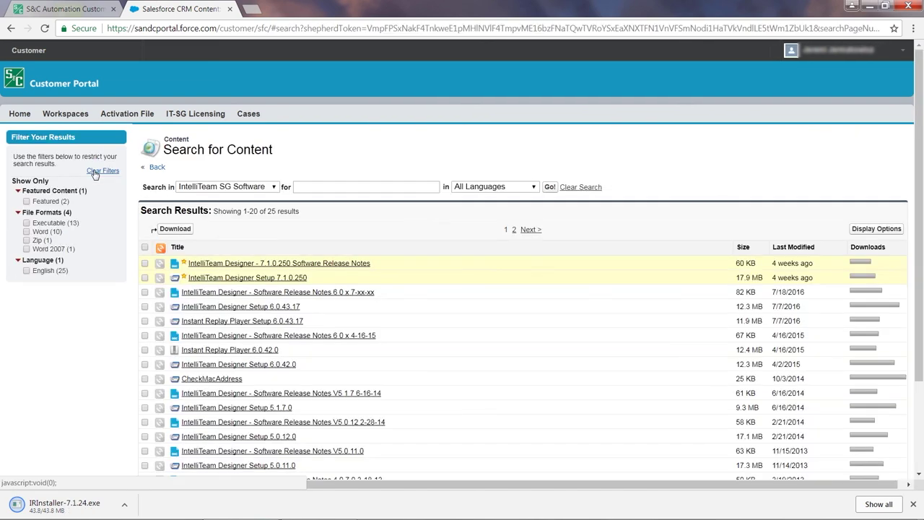
pyautogui.click(289, 278)
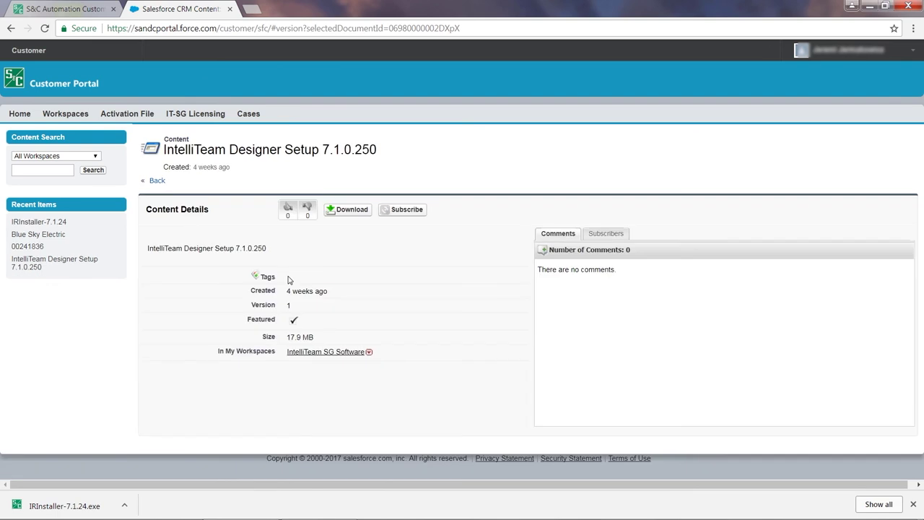
pyautogui.click(344, 210)
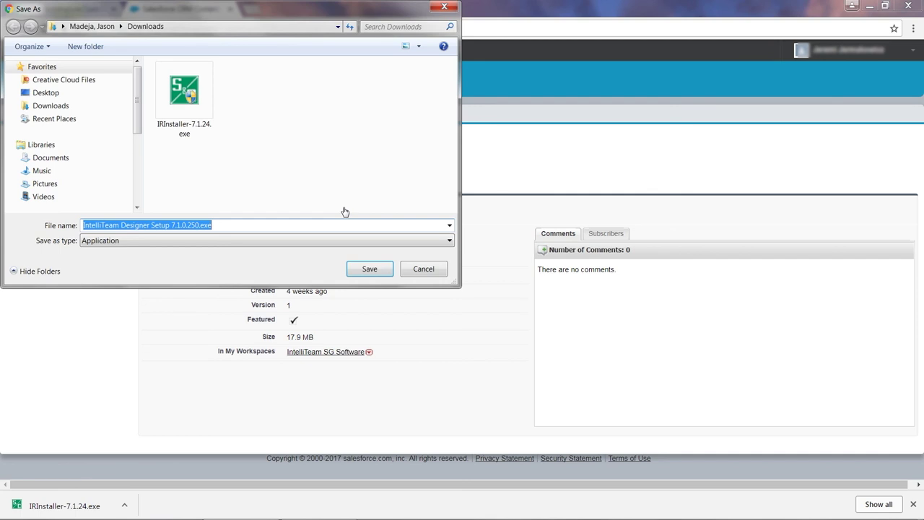
pyautogui.click(368, 269)
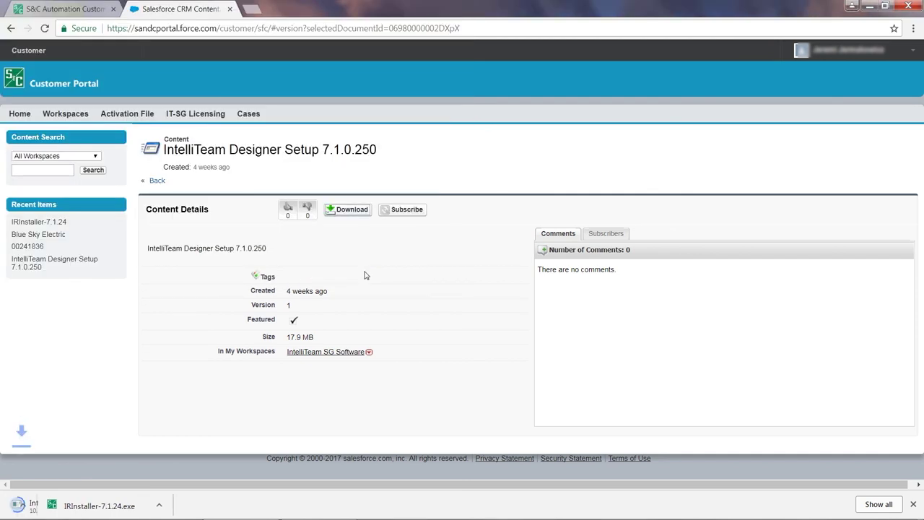